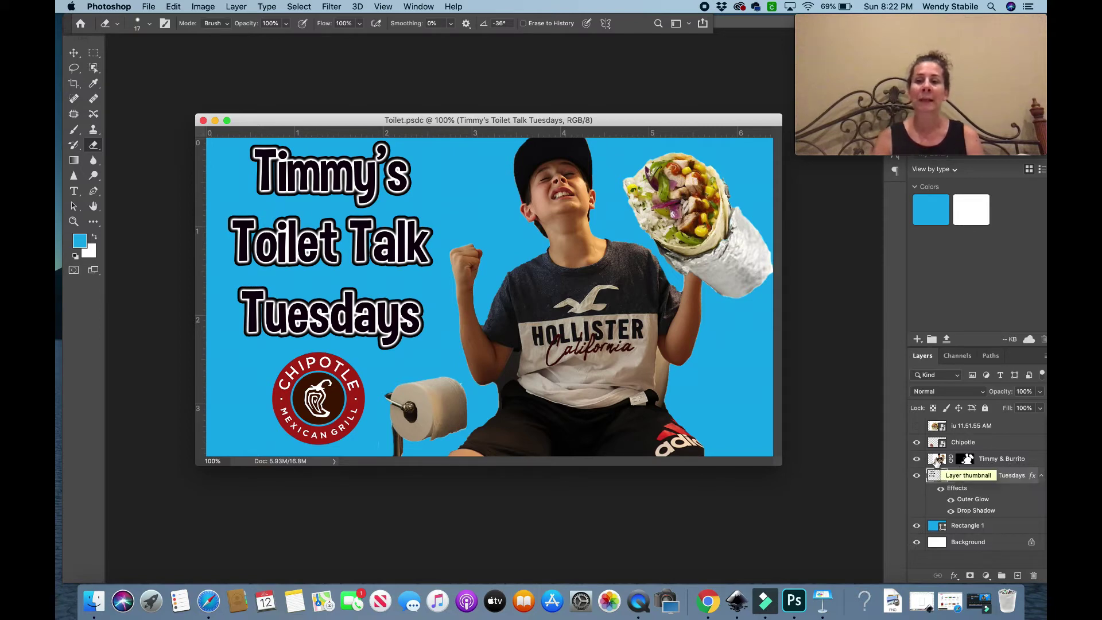
# - Scale the boy and burrito photo layer to 99.65% with Free Transform and return to the Eraser tool
pyautogui.click(936, 460)
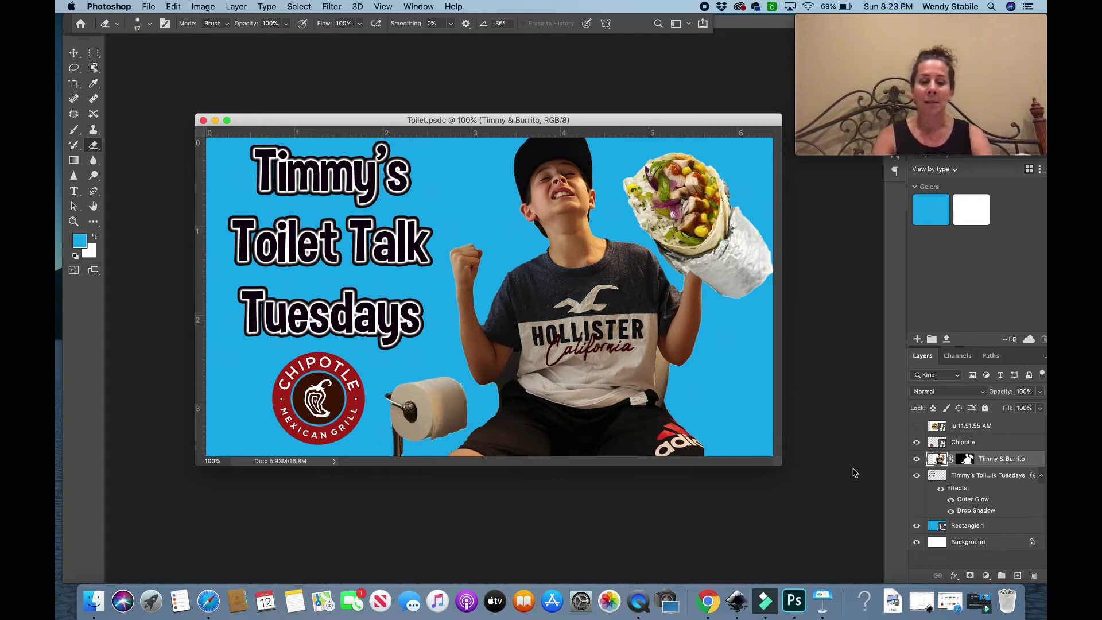
pyautogui.press('super+t')
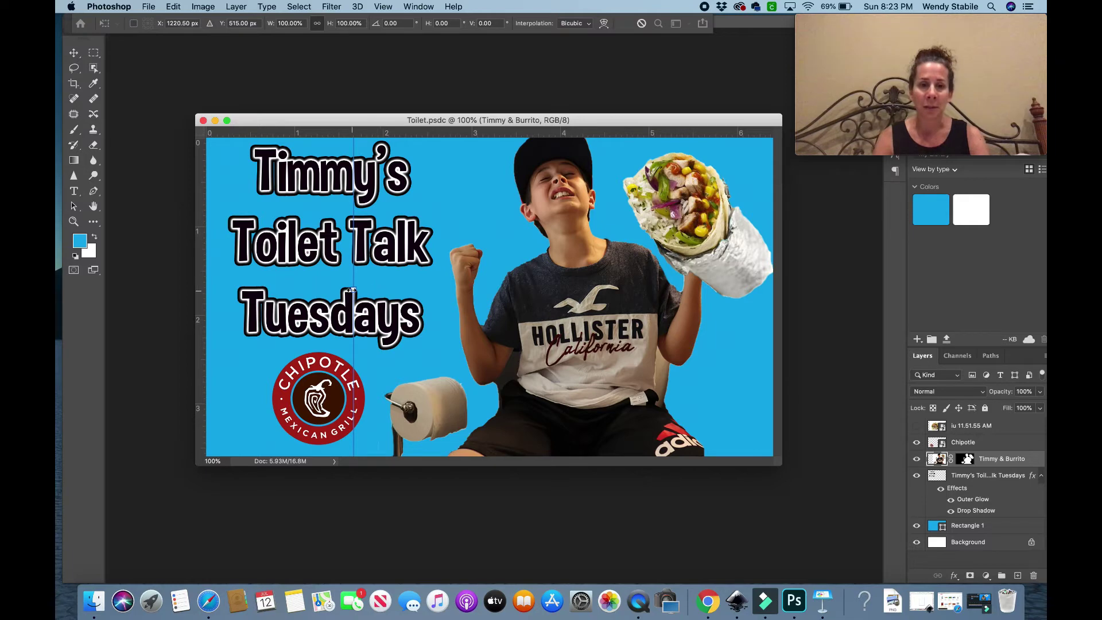
pyautogui.moveTo(354, 290)
pyautogui.mouseDown()
pyautogui.moveTo(365, 291)
pyautogui.moveTo(355, 291)
pyautogui.mouseUp()
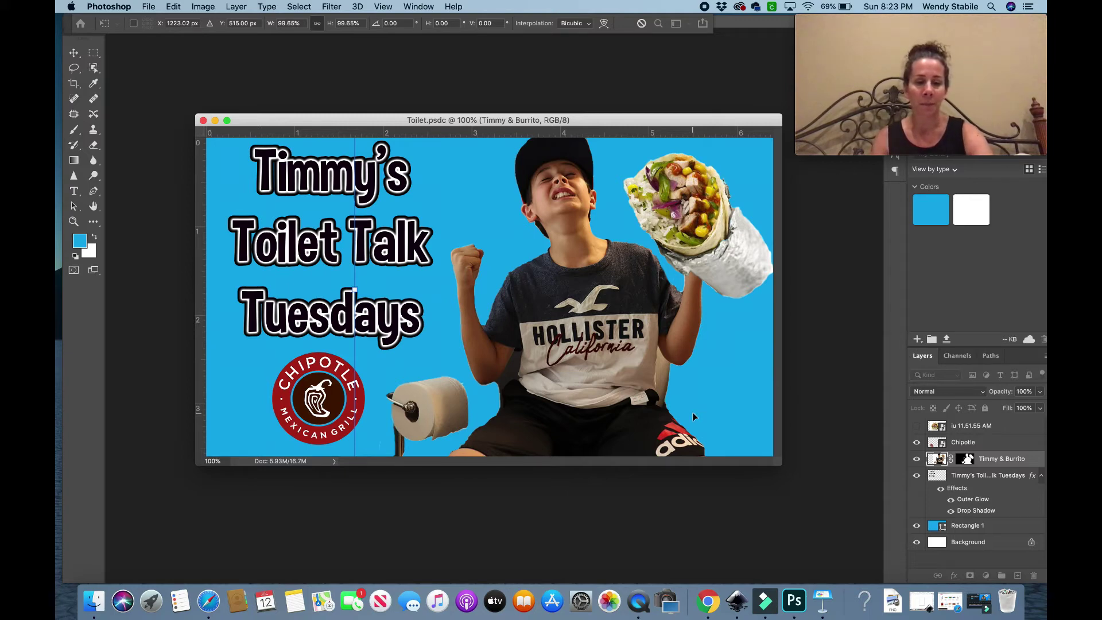
pyautogui.press('Return')
pyautogui.press('e')
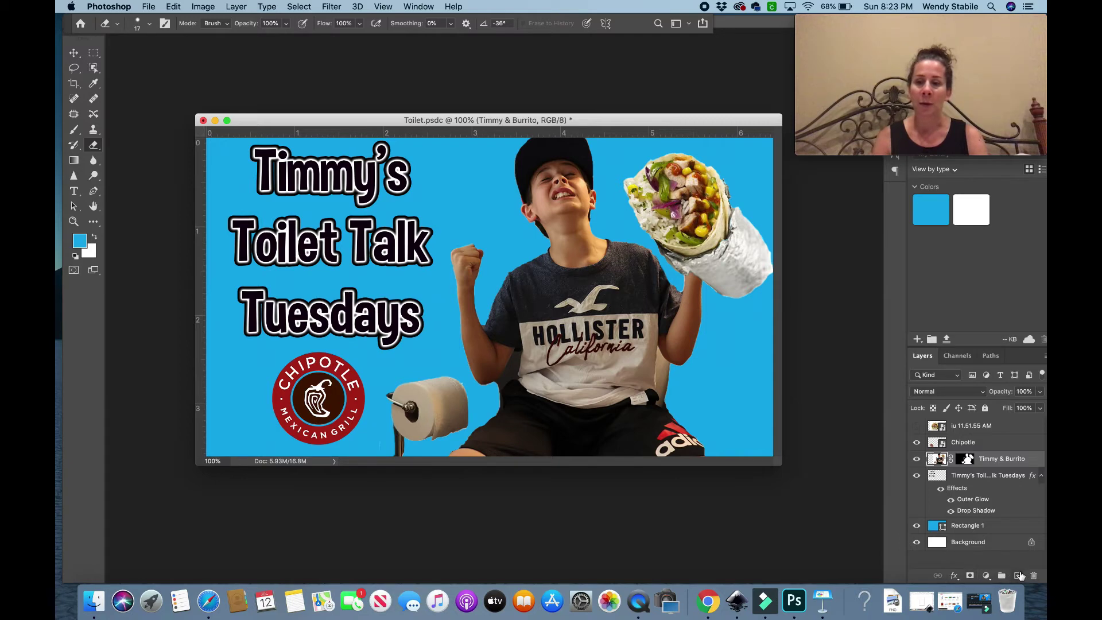
# - Add a white Outer Glow with 30% spread and 10 px size to the photo layer, and enable its Drop Shadow
pyautogui.click(954, 576)
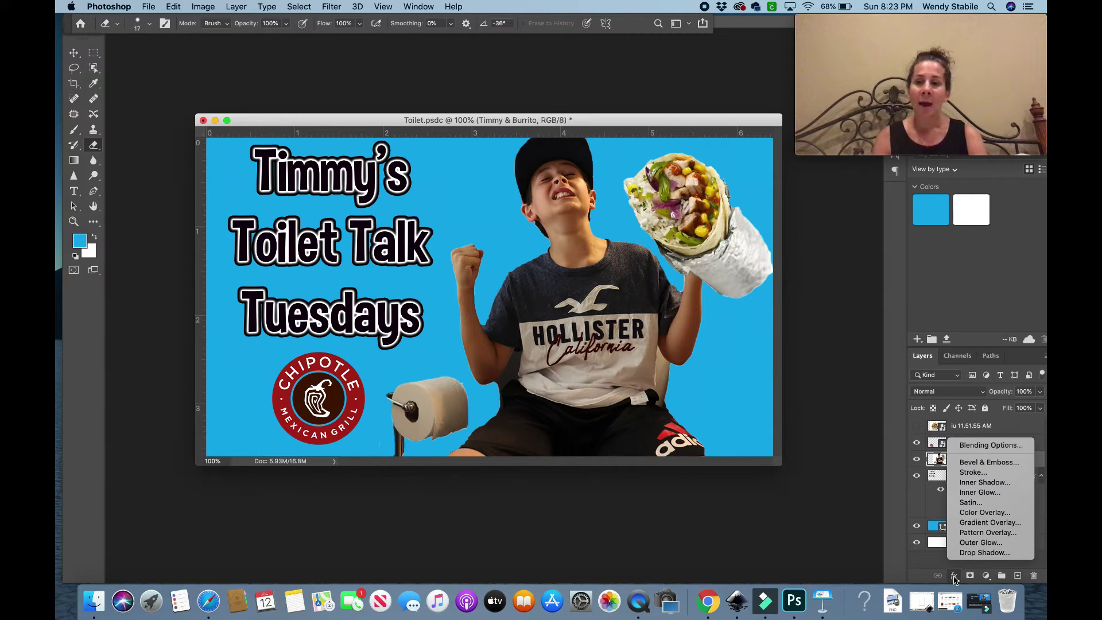
pyautogui.click(965, 543)
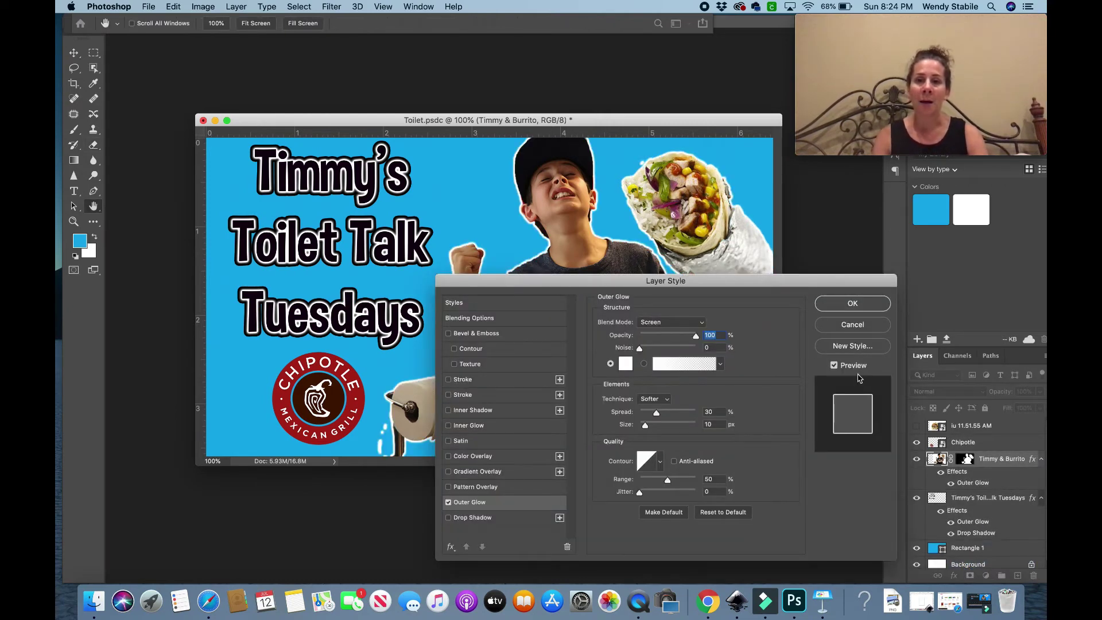
pyautogui.moveTo(738, 288); pyautogui.dragTo(392, 114)
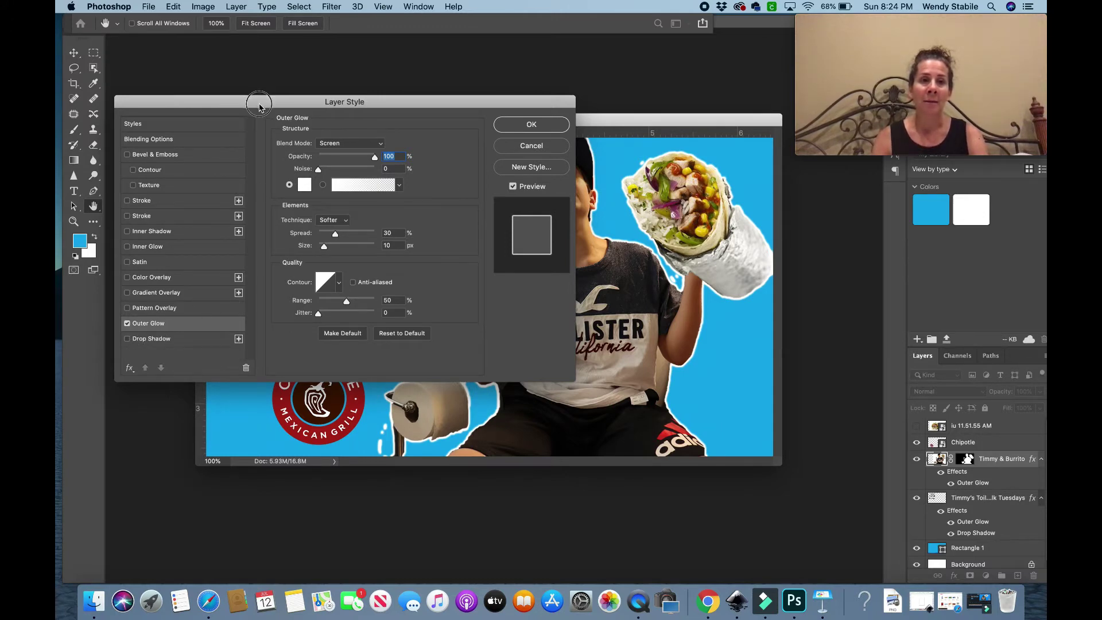
pyautogui.moveTo(259, 106); pyautogui.dragTo(224, 106)
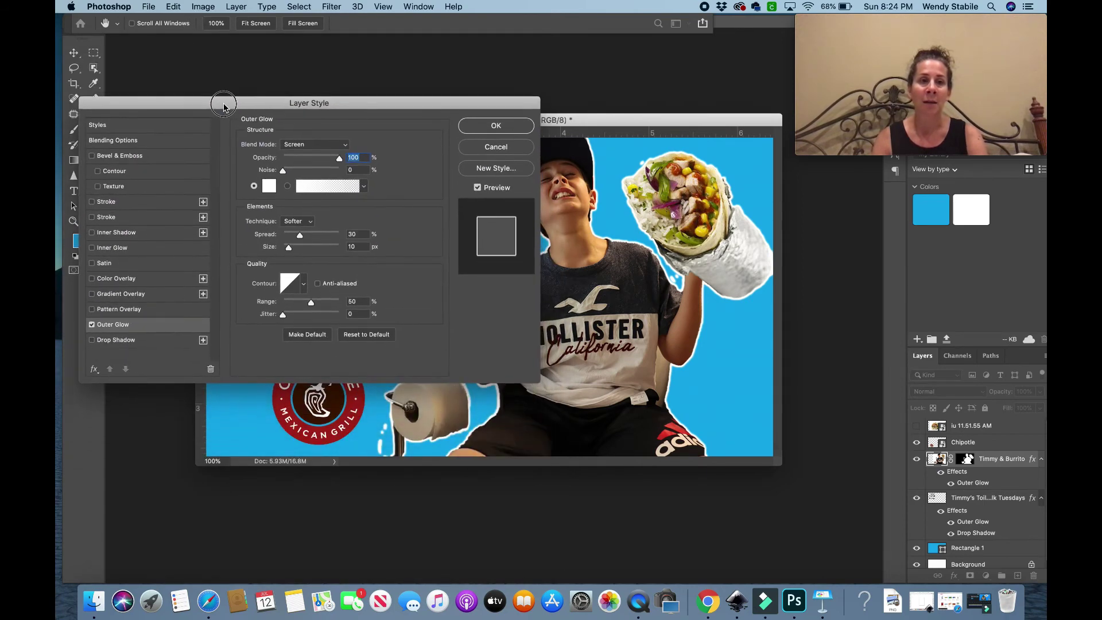
pyautogui.click(94, 342)
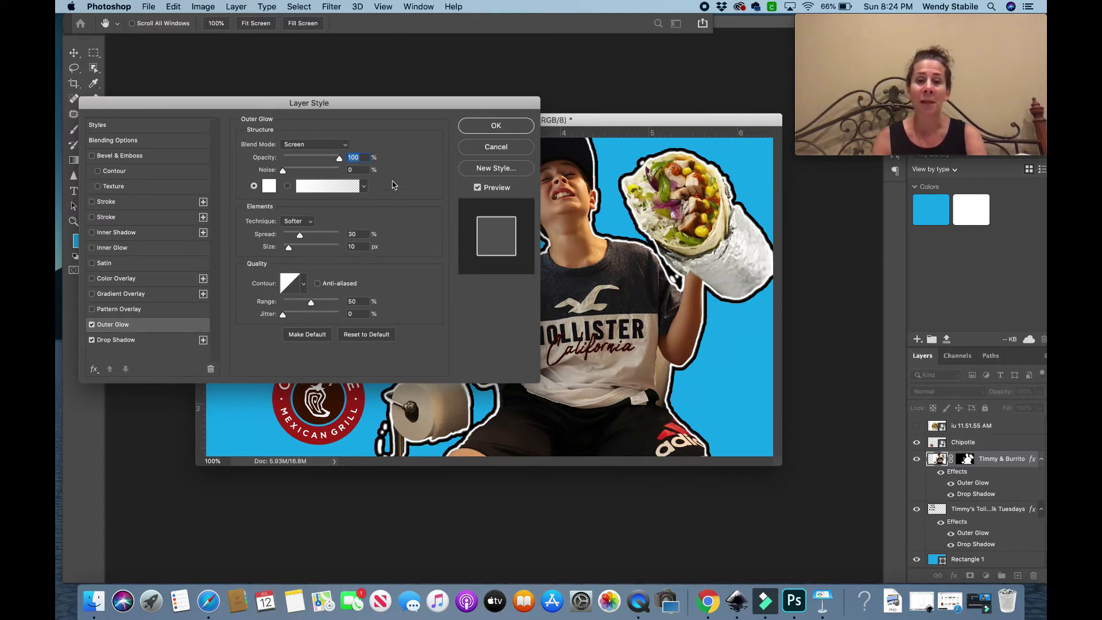
pyautogui.moveTo(389, 107); pyautogui.dragTo(416, 134)
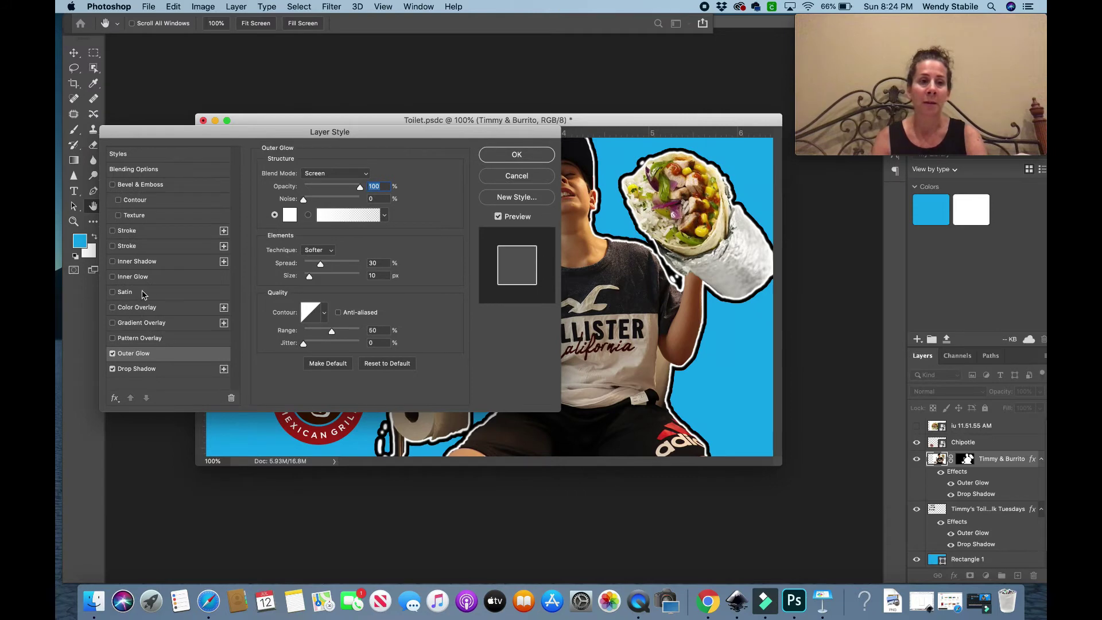
# - Try the Inner Glow and Stroke effects on the photo layer, switching each one off again
pyautogui.click(113, 277)
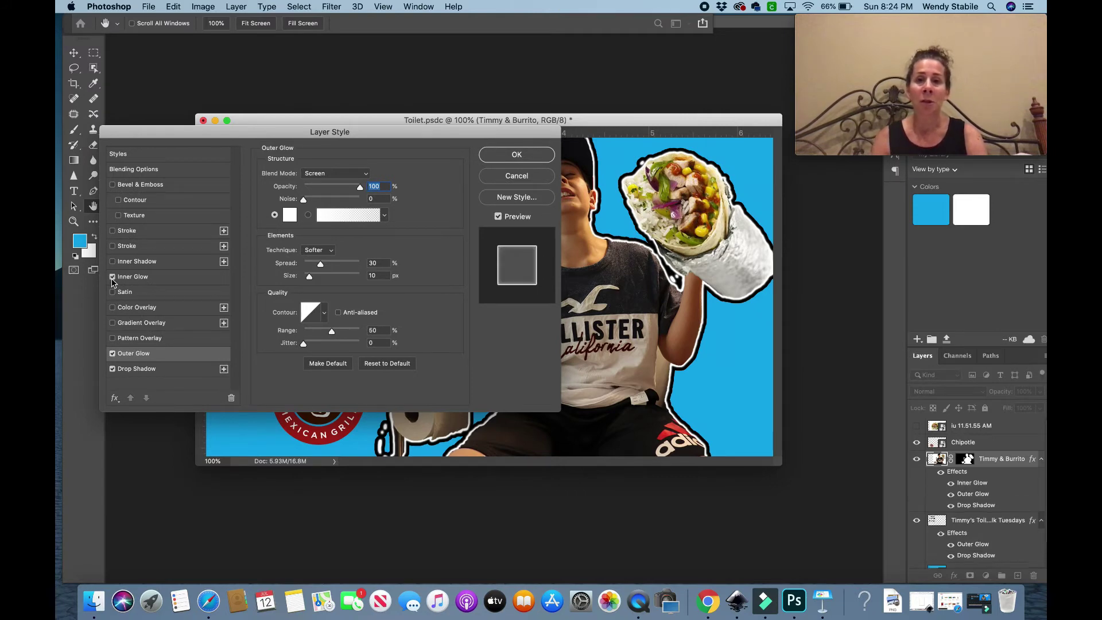
pyautogui.click(112, 277)
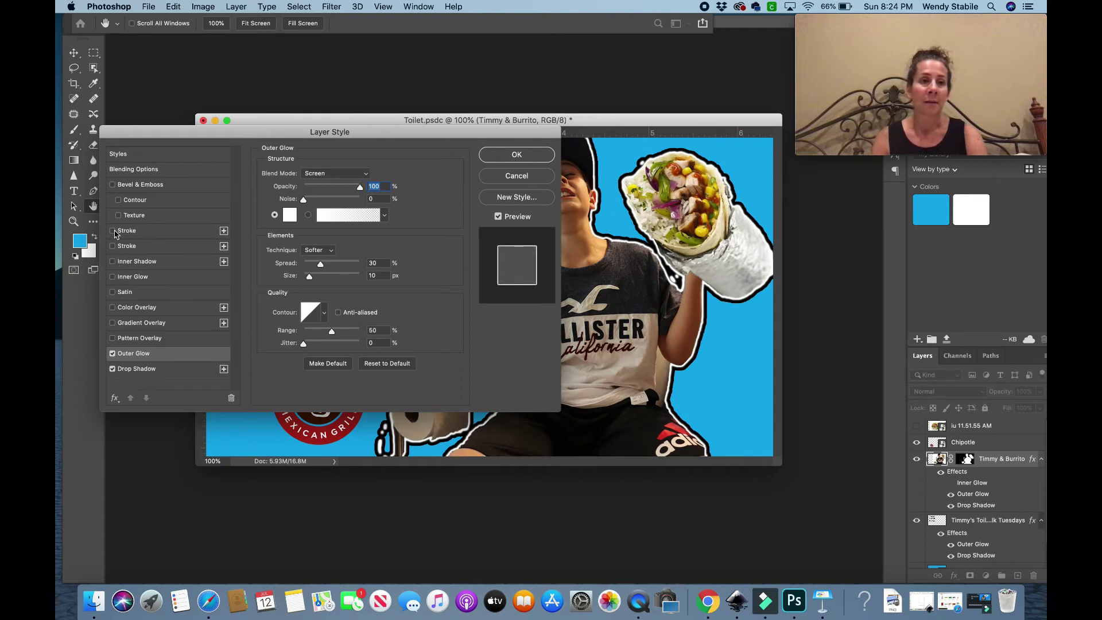
pyautogui.click(113, 232)
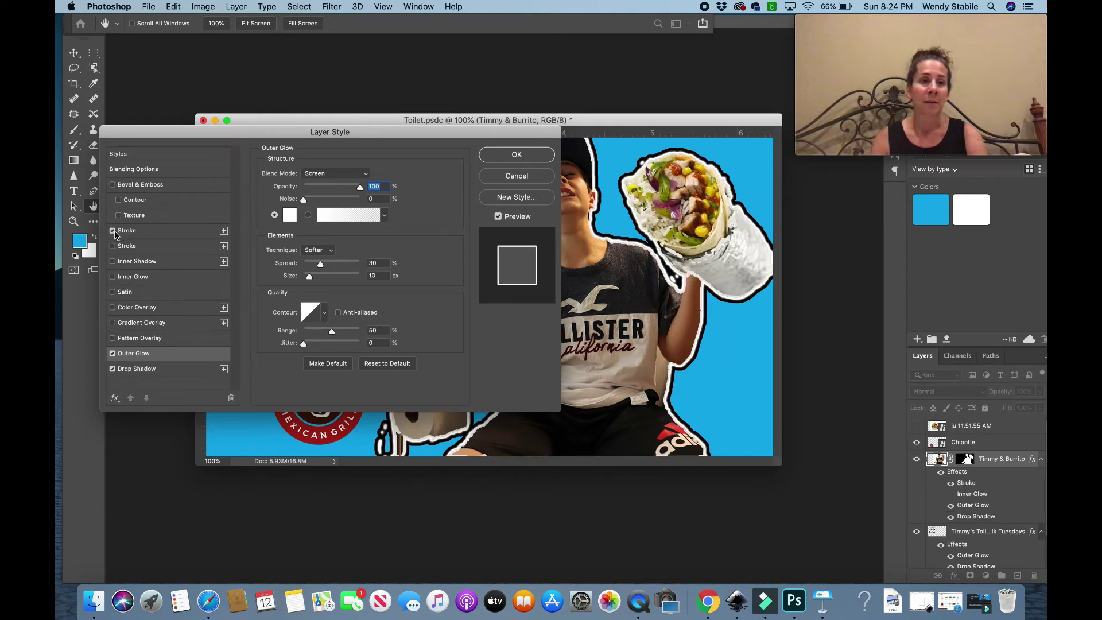
pyautogui.click(113, 231)
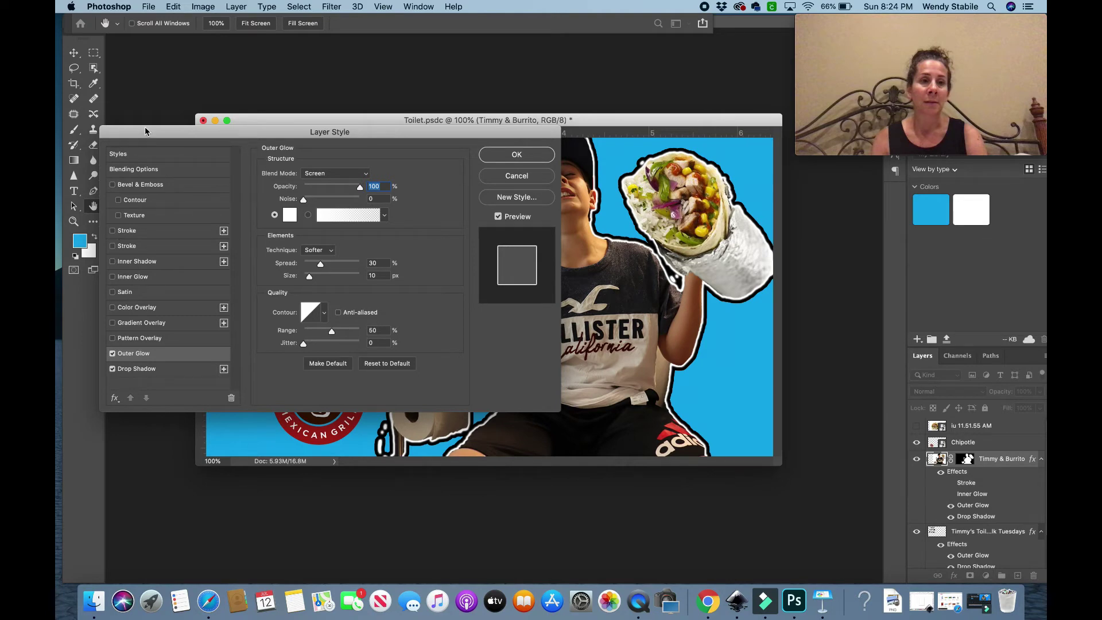
# - Apply the layer style with Outer Glow and Drop Shadow to the photo layer
pyautogui.click(508, 155)
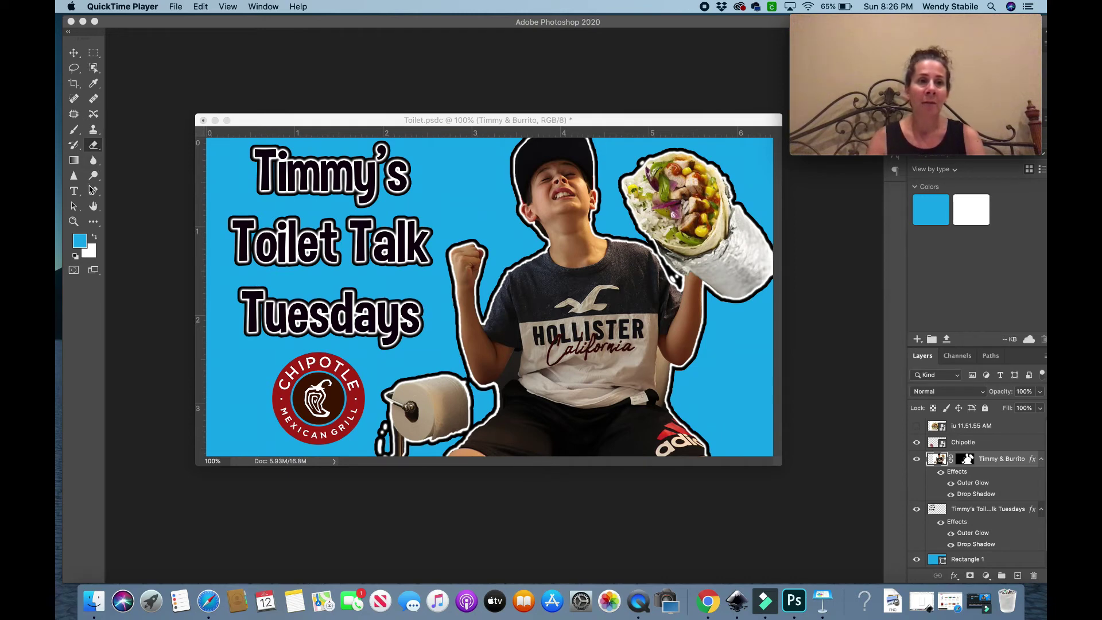
# - Erase the stray outlined specks beside the toilet paper holder using a 46 px eraser
pyautogui.click(94, 148)
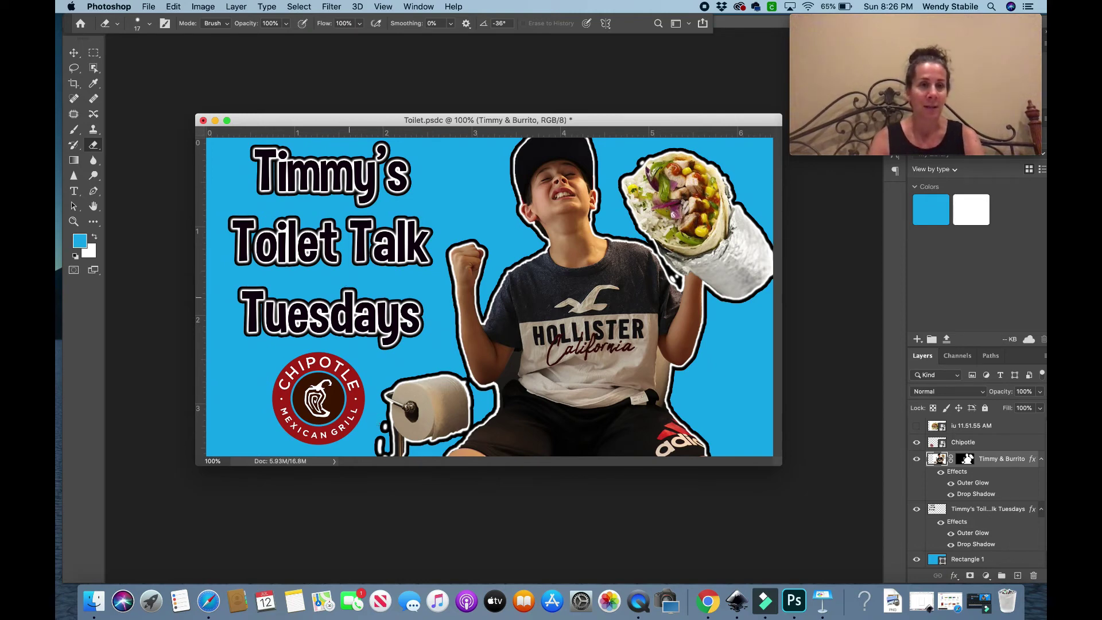
pyautogui.click(149, 25)
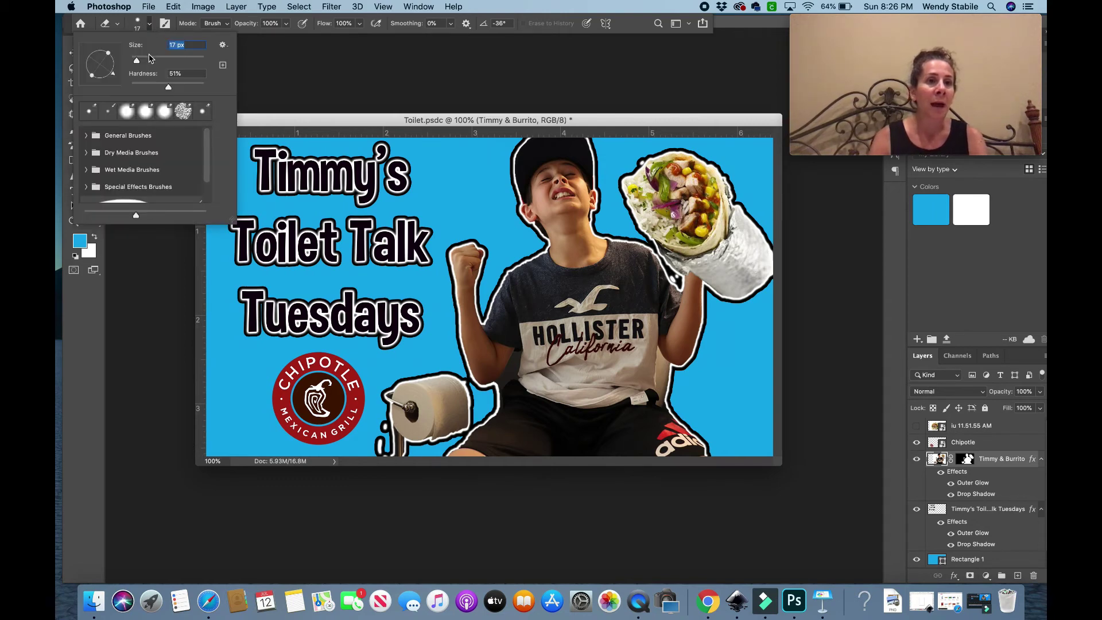
pyautogui.moveTo(138, 61); pyautogui.dragTo(147, 61)
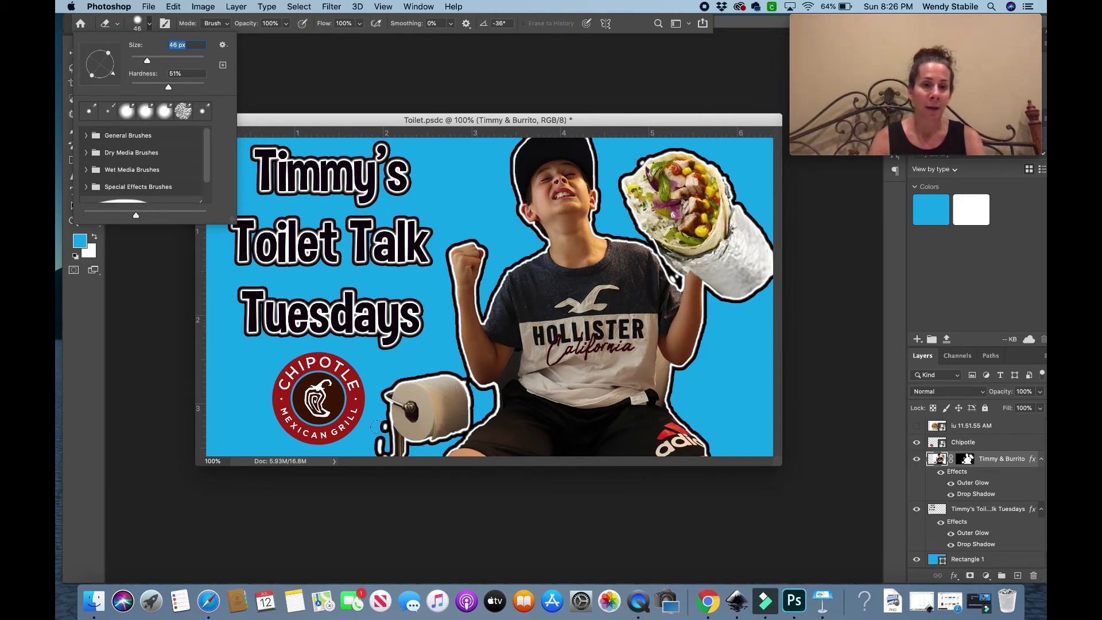
pyautogui.press('Return')
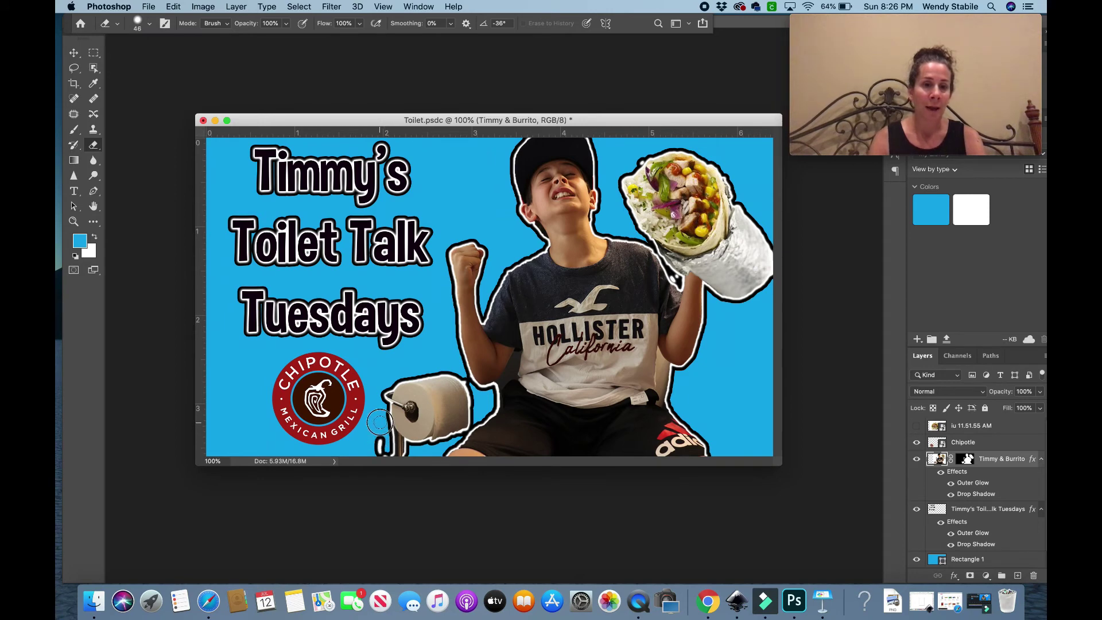
pyautogui.moveTo(379, 440); pyautogui.dragTo(384, 463)
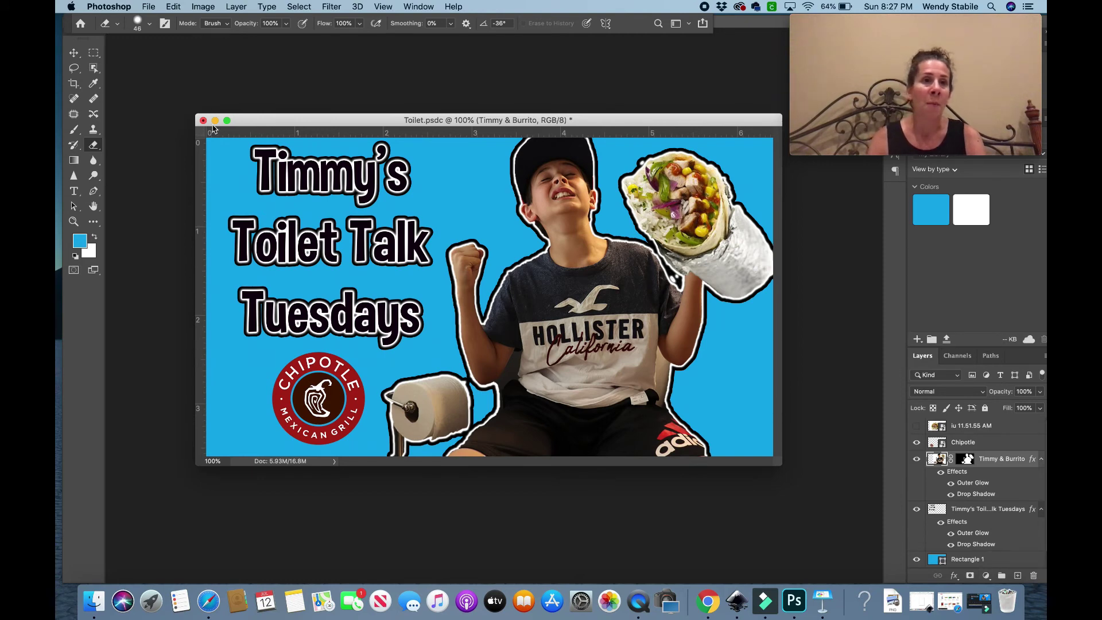
# - Erase the stray white specks between the burrito and the boy's hand using a 14 px eraser
pyautogui.click(149, 24)
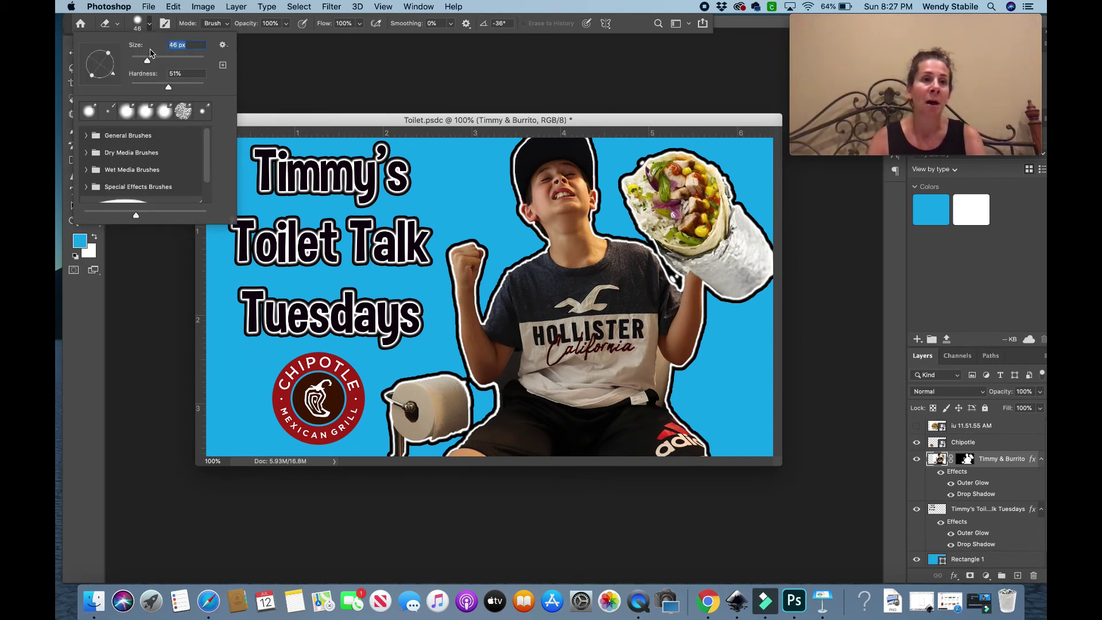
pyautogui.moveTo(148, 60); pyautogui.dragTo(136, 61)
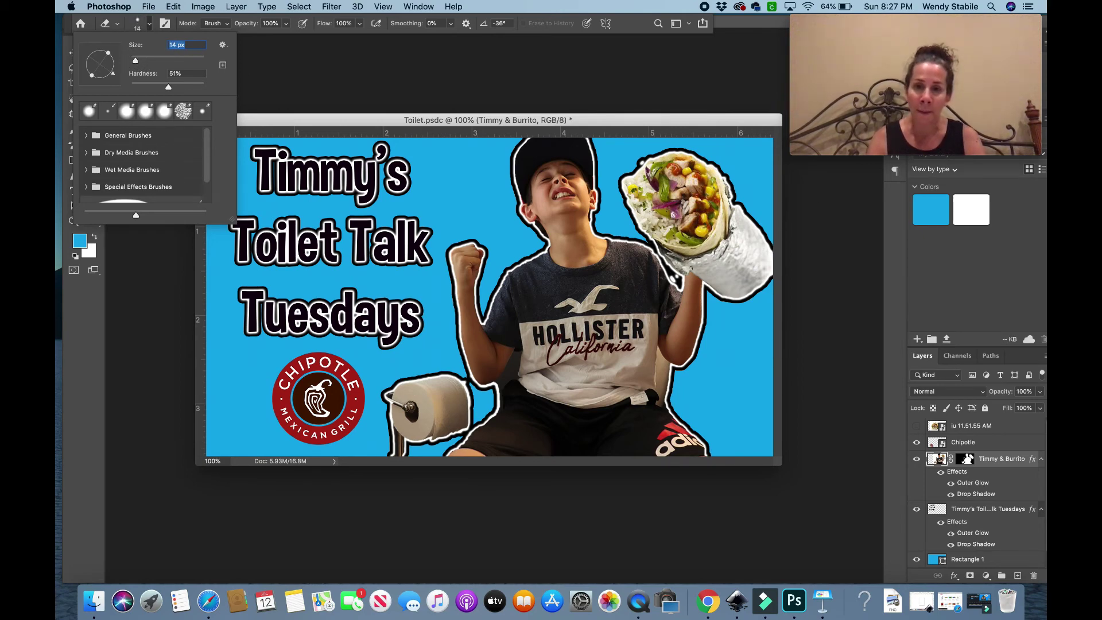
pyautogui.click(675, 280)
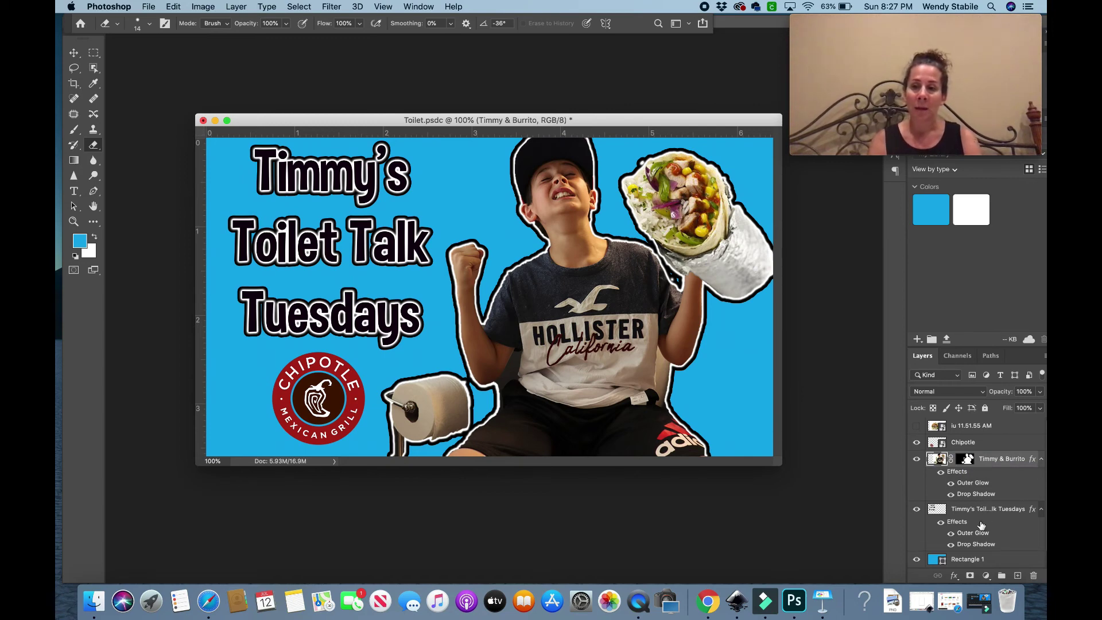
# - Add a black Drop Shadow with 100% opacity, 100% spread and 16 px size to the Chipotle logo layer, and save the document
pyautogui.scroll(-1, 981, 525)
pyautogui.scroll(1, 981, 525)
pyautogui.click(936, 443)
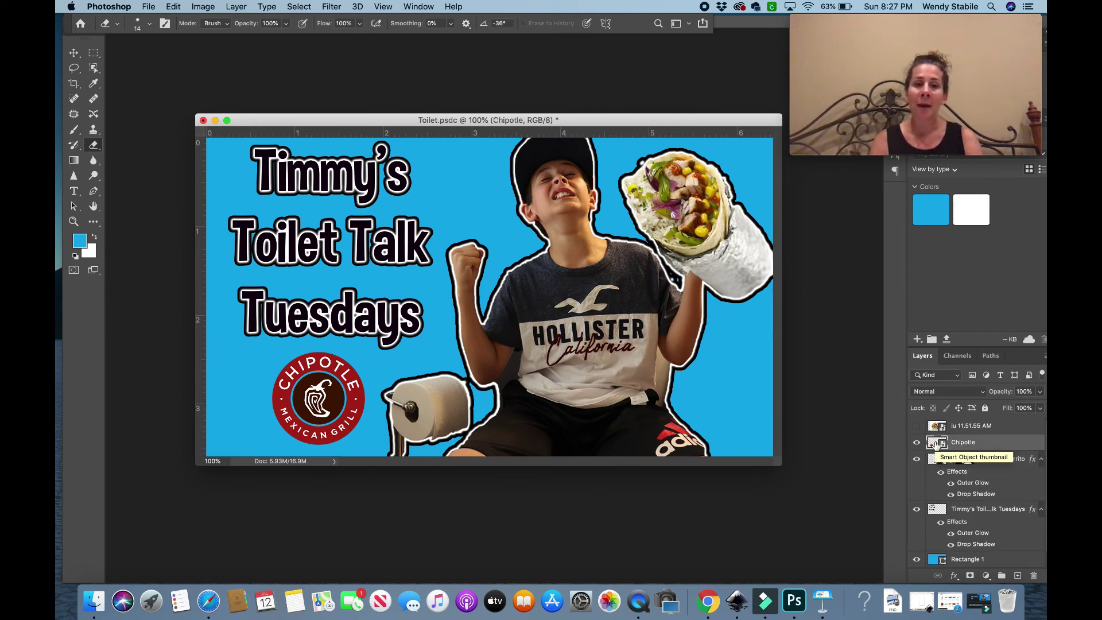
pyautogui.click(953, 575)
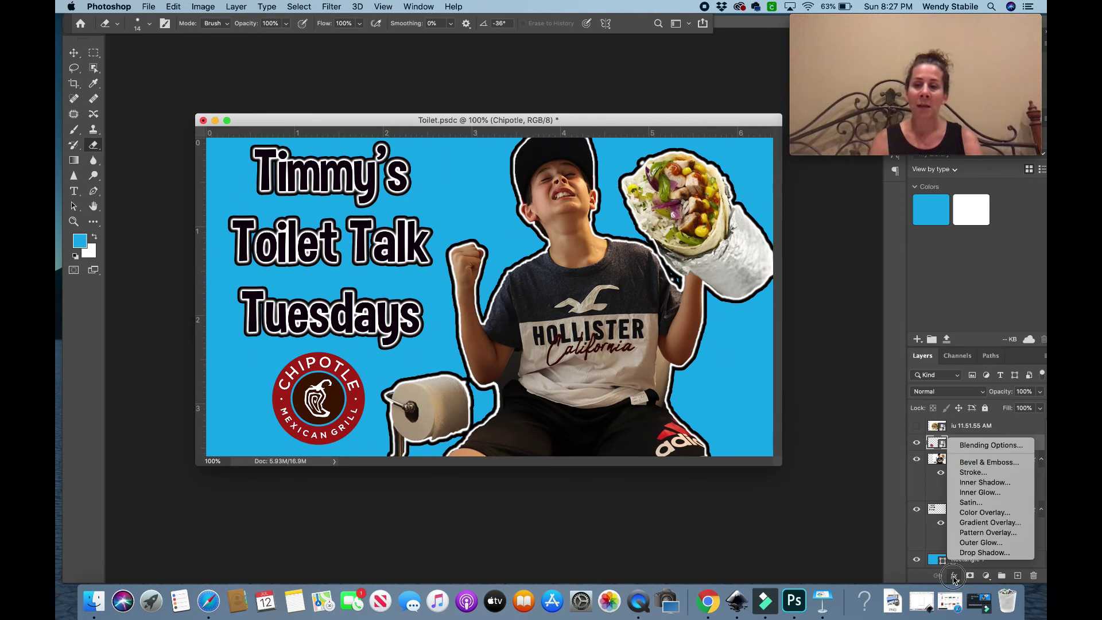
pyautogui.click(969, 553)
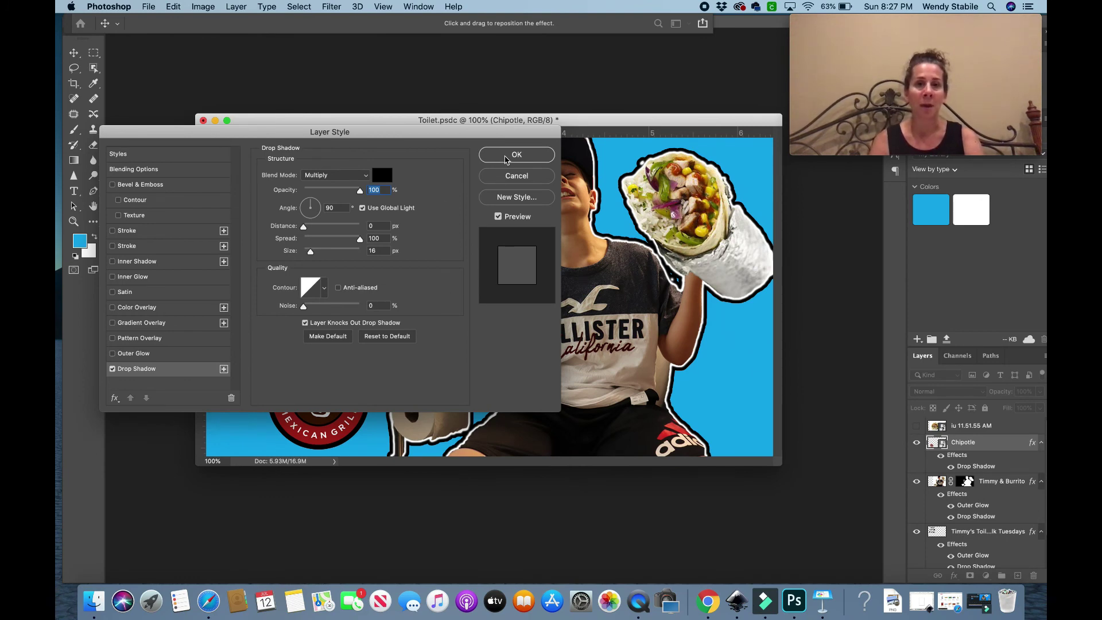
pyautogui.click(505, 159)
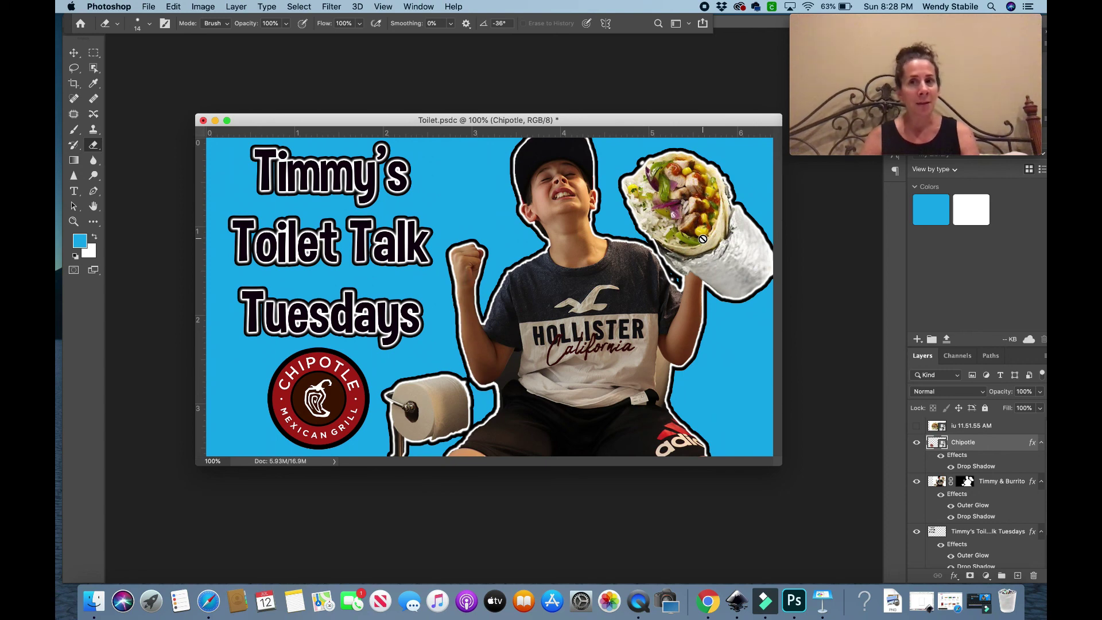
pyautogui.press('super+s')
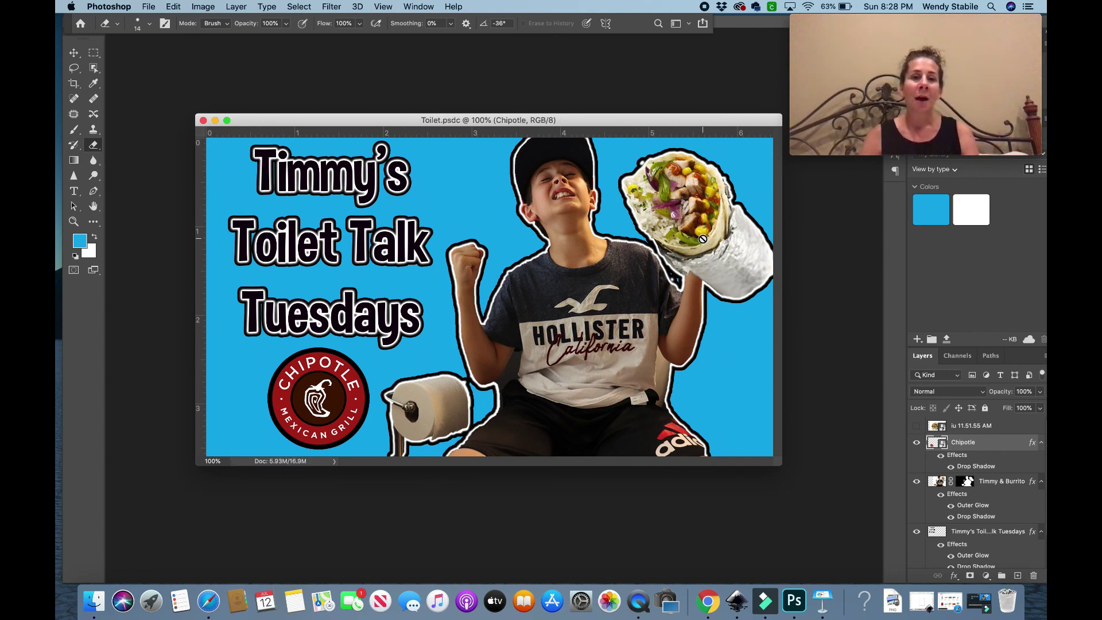